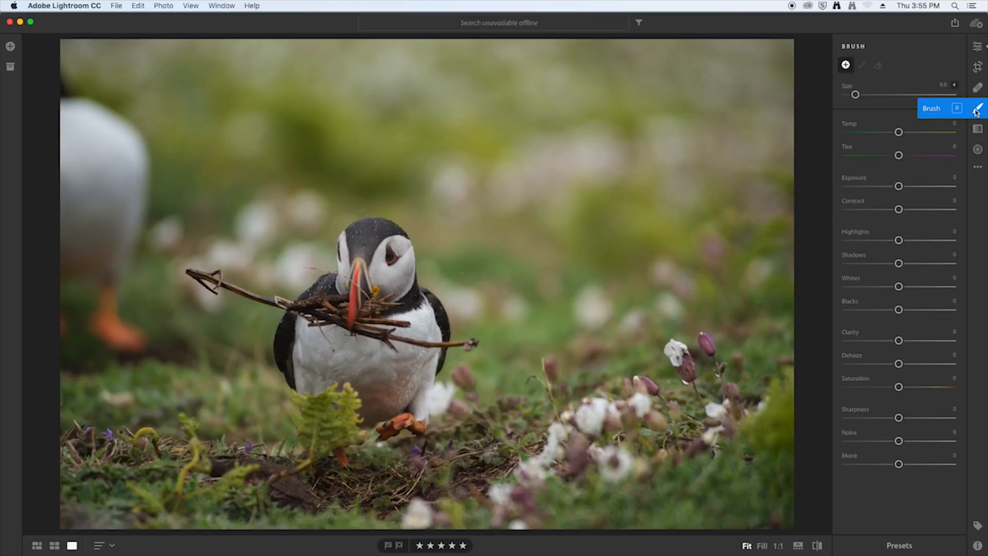
# Activate the Brush tool and set its size to 16, feather to 71 and density to 100.
pyautogui.click(977, 110)
pyautogui.click(976, 110)
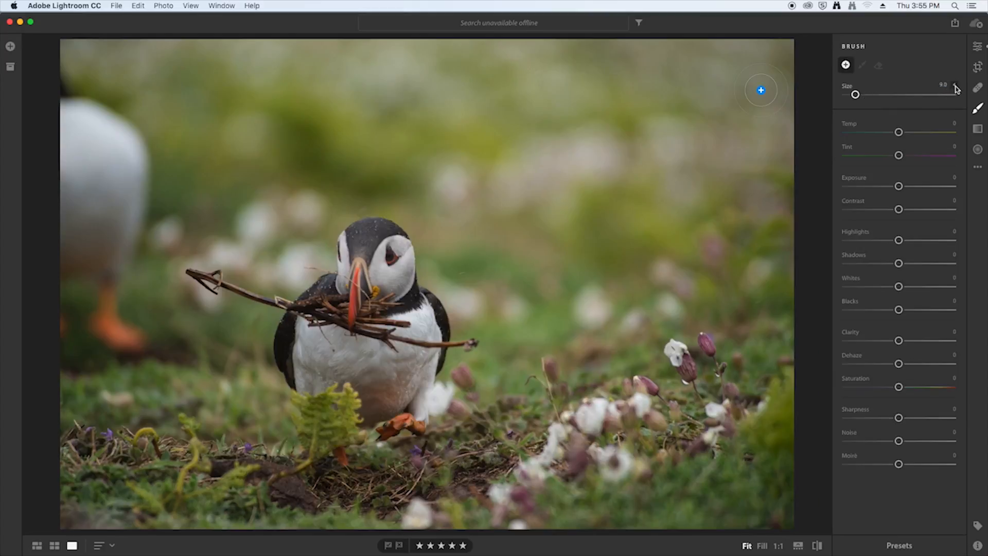
pyautogui.click(955, 86)
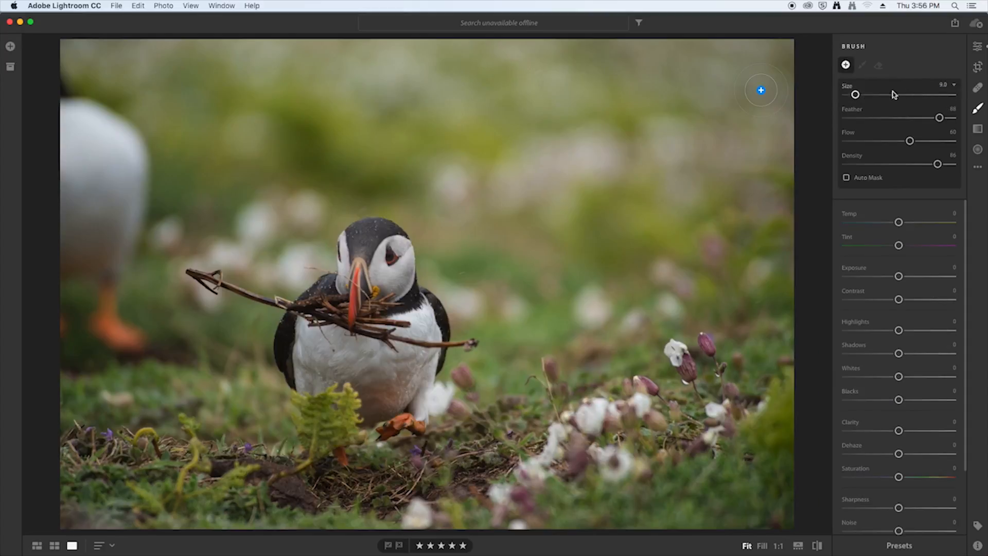
pyautogui.moveTo(856, 95)
pyautogui.mouseDown()
pyautogui.moveTo(919, 96)
pyautogui.moveTo(863, 96)
pyautogui.mouseUp()
pyautogui.moveTo(940, 119)
pyautogui.mouseDown()
pyautogui.moveTo(949, 119)
pyautogui.moveTo(835, 121)
pyautogui.moveTo(921, 118)
pyautogui.mouseUp()
pyautogui.moveTo(938, 164); pyautogui.dragTo(900, 164)
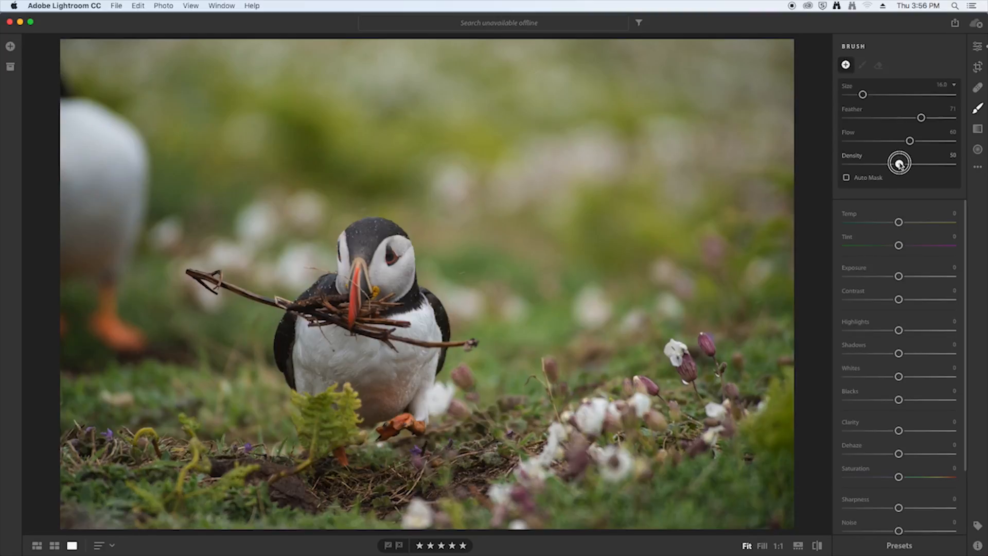
pyautogui.moveTo(900, 165); pyautogui.dragTo(974, 165)
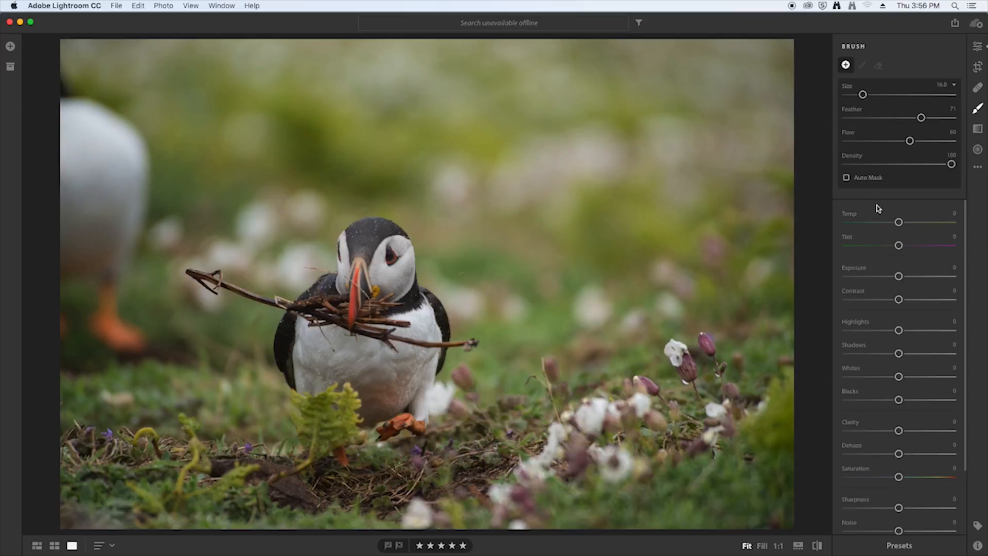
pyautogui.click(955, 86)
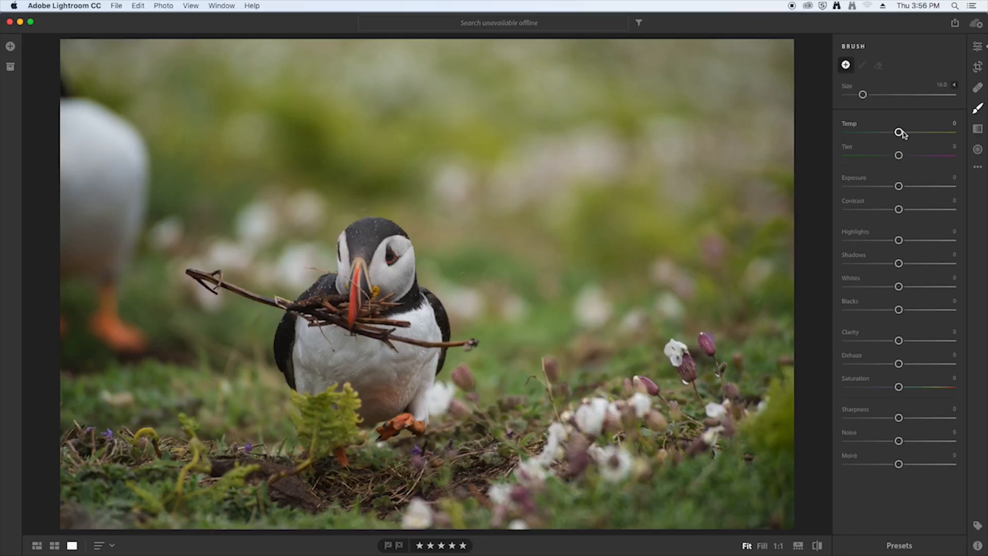
# Try painting the blurred background above the puffin with a Temp +78 brush adjustment and toggle its mask overlay.
pyautogui.click(940, 132)
pyautogui.moveTo(639, 165)
pyautogui.mouseDown()
pyautogui.moveTo(459, 127)
pyautogui.moveTo(696, 165)
pyautogui.moveTo(673, 119)
pyautogui.moveTo(411, 106)
pyautogui.moveTo(430, 88)
pyautogui.moveTo(362, 99)
pyautogui.moveTo(412, 128)
pyautogui.moveTo(644, 152)
pyautogui.moveTo(283, 78)
pyautogui.moveTo(335, 51)
pyautogui.moveTo(702, 36)
pyautogui.moveTo(767, 50)
pyautogui.moveTo(78, 63)
pyautogui.moveTo(220, 112)
pyautogui.moveTo(515, 150)
pyautogui.moveTo(196, 124)
pyautogui.mouseUp()
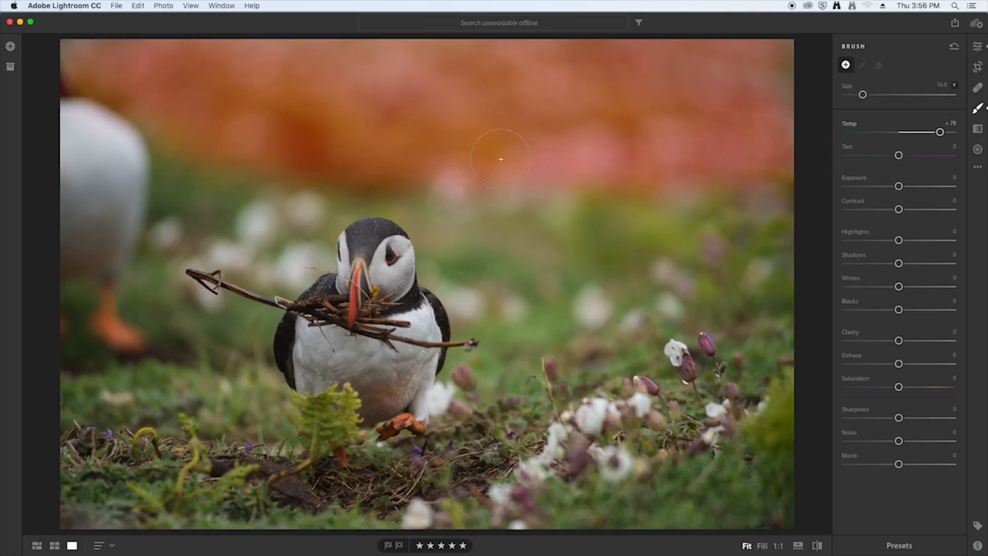
pyautogui.moveTo(774, 186)
pyautogui.mouseDown()
pyautogui.moveTo(619, 183)
pyautogui.moveTo(467, 140)
pyautogui.moveTo(504, 146)
pyautogui.mouseUp()
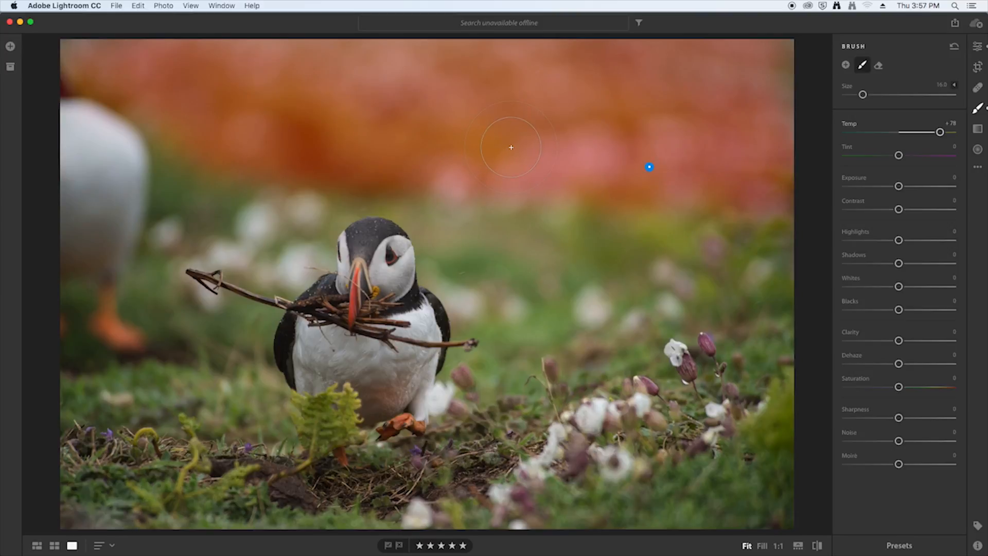
pyautogui.press('h')
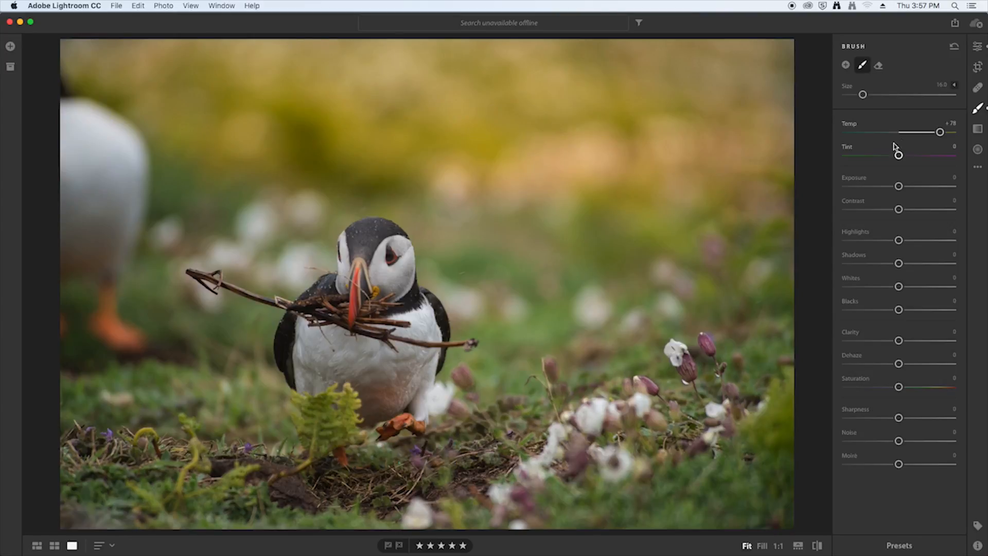
# Reset the background adjustment's Temp to 0 and try Exposure at +0.43 before deleting the adjustment.
pyautogui.moveTo(935, 133); pyautogui.dragTo(902, 133)
pyautogui.click(953, 123)
pyautogui.write('0')
pyautogui.press('Return')
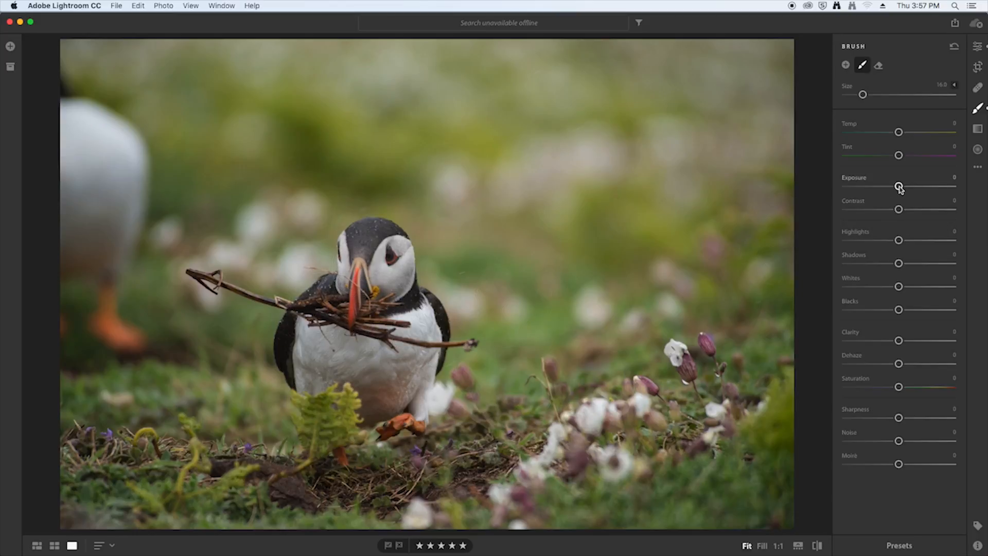
pyautogui.moveTo(899, 188); pyautogui.dragTo(904, 187)
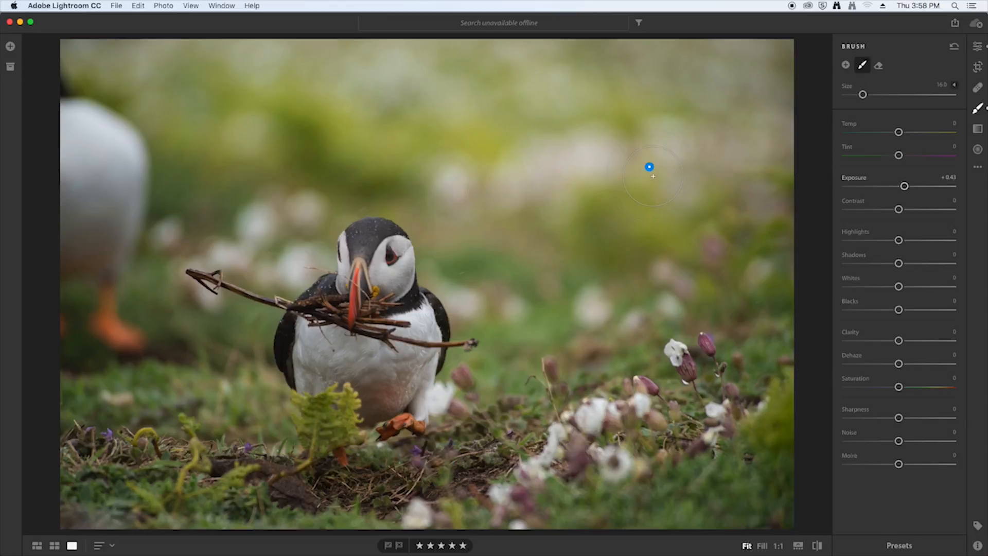
pyautogui.press('Delete')
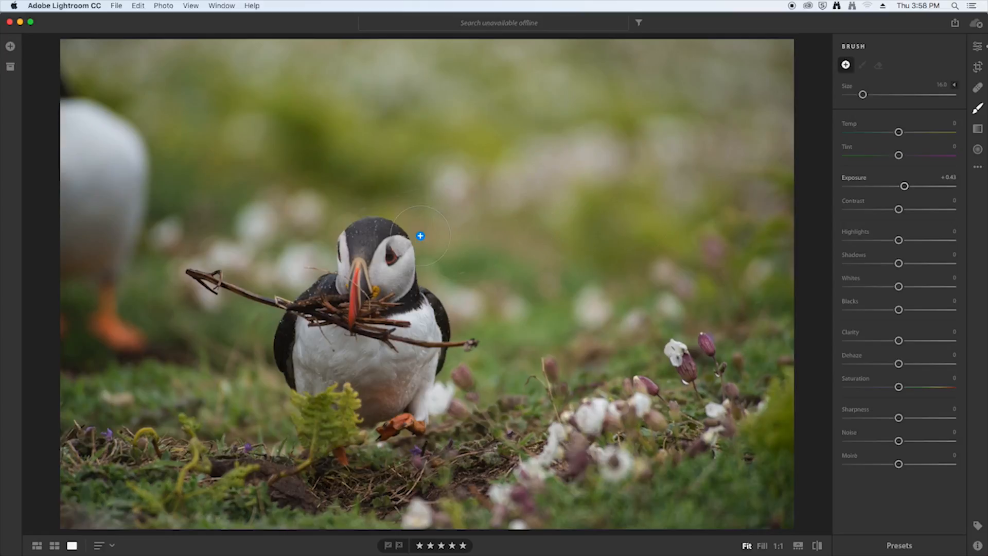
# Paint a brush adjustment with Exposure +1.00 over the puffin's face and body.
pyautogui.moveTo(918, 190); pyautogui.dragTo(911, 186)
pyautogui.moveTo(374, 280)
pyautogui.mouseDown()
pyautogui.moveTo(332, 337)
pyautogui.moveTo(350, 366)
pyautogui.moveTo(390, 380)
pyautogui.moveTo(405, 339)
pyautogui.moveTo(398, 388)
pyautogui.moveTo(380, 261)
pyautogui.moveTo(396, 355)
pyautogui.moveTo(387, 335)
pyautogui.moveTo(307, 339)
pyautogui.moveTo(302, 361)
pyautogui.moveTo(393, 383)
pyautogui.moveTo(377, 266)
pyautogui.moveTo(385, 304)
pyautogui.moveTo(416, 356)
pyautogui.moveTo(395, 390)
pyautogui.moveTo(408, 370)
pyautogui.moveTo(349, 329)
pyautogui.moveTo(375, 337)
pyautogui.moveTo(376, 267)
pyautogui.moveTo(383, 320)
pyautogui.moveTo(409, 364)
pyautogui.moveTo(397, 380)
pyautogui.moveTo(344, 318)
pyautogui.mouseUp()
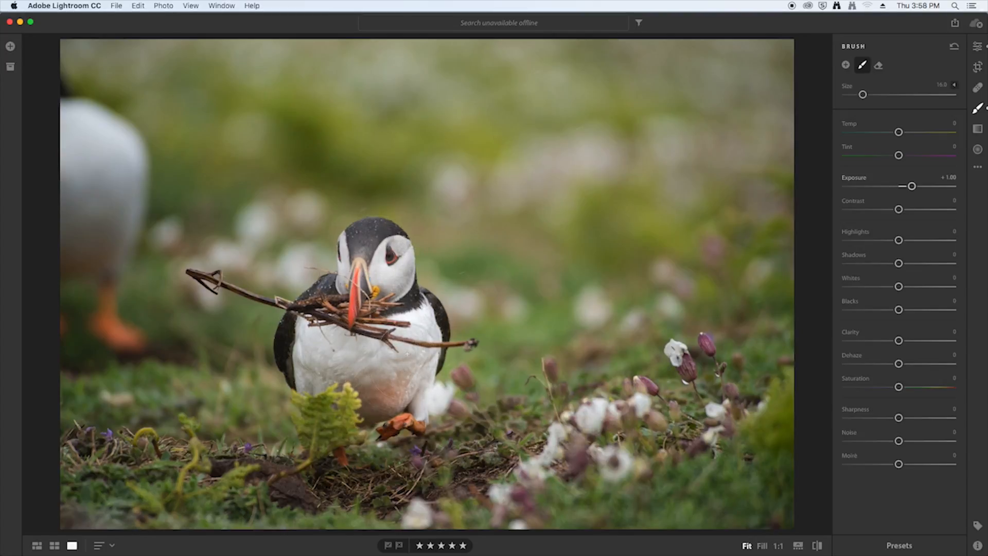
pyautogui.moveTo(374, 278); pyautogui.dragTo(391, 240)
# Set the puffin adjustment's Contrast to +15, Highlights to +50, Whites to +15 and Blacks to -20.
pyautogui.moveTo(900, 212); pyautogui.dragTo(907, 211)
pyautogui.moveTo(946, 240); pyautogui.dragTo(876, 241)
pyautogui.moveTo(852, 241); pyautogui.dragTo(897, 313)
pyautogui.doubleClick(897, 313)
pyautogui.doubleClick(897, 288)
pyautogui.doubleClick(903, 264)
pyautogui.moveTo(910, 244)
pyautogui.mouseDown()
pyautogui.moveTo(924, 242)
pyautogui.moveTo(898, 241)
pyautogui.moveTo(934, 241)
pyautogui.moveTo(926, 240)
pyautogui.mouseUp()
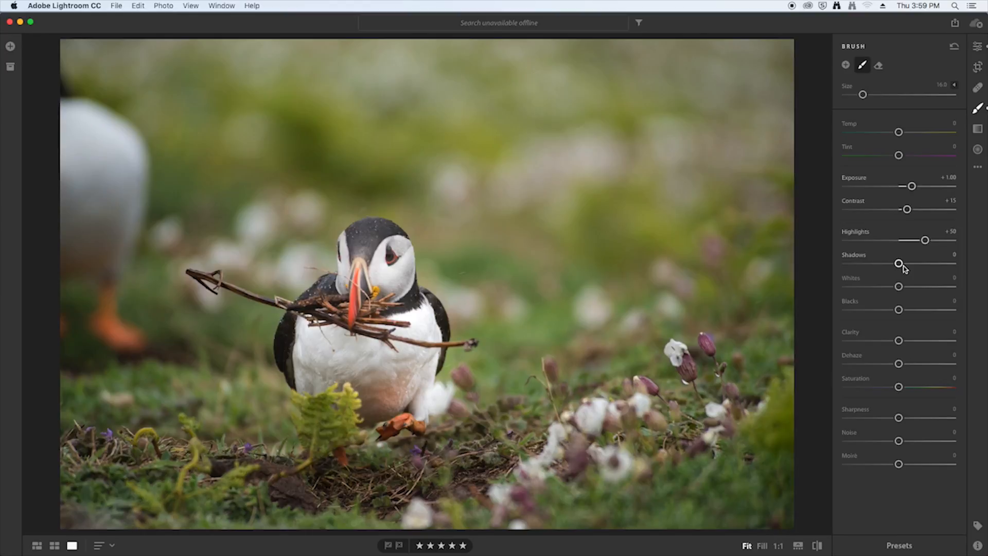
pyautogui.moveTo(899, 266); pyautogui.dragTo(907, 287)
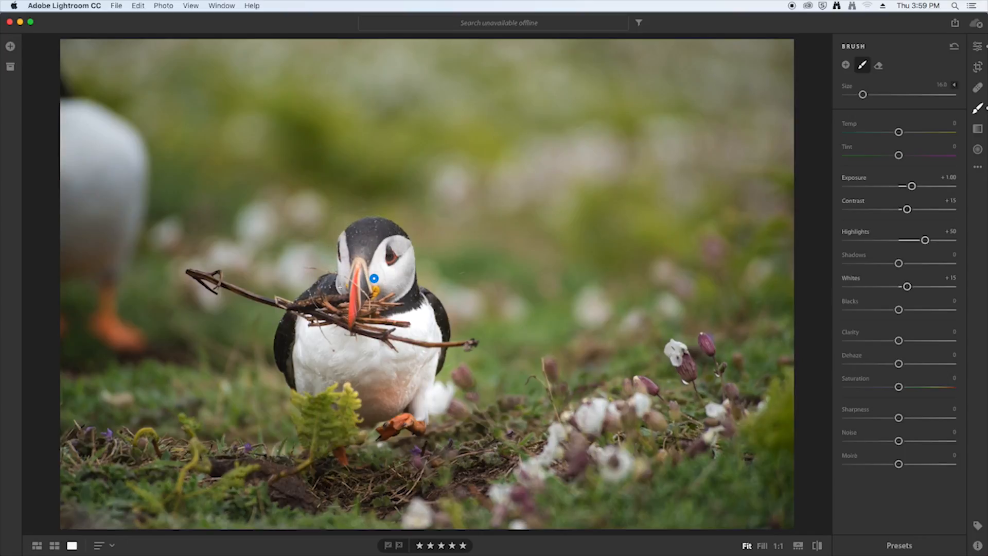
pyautogui.moveTo(898, 309); pyautogui.dragTo(890, 316)
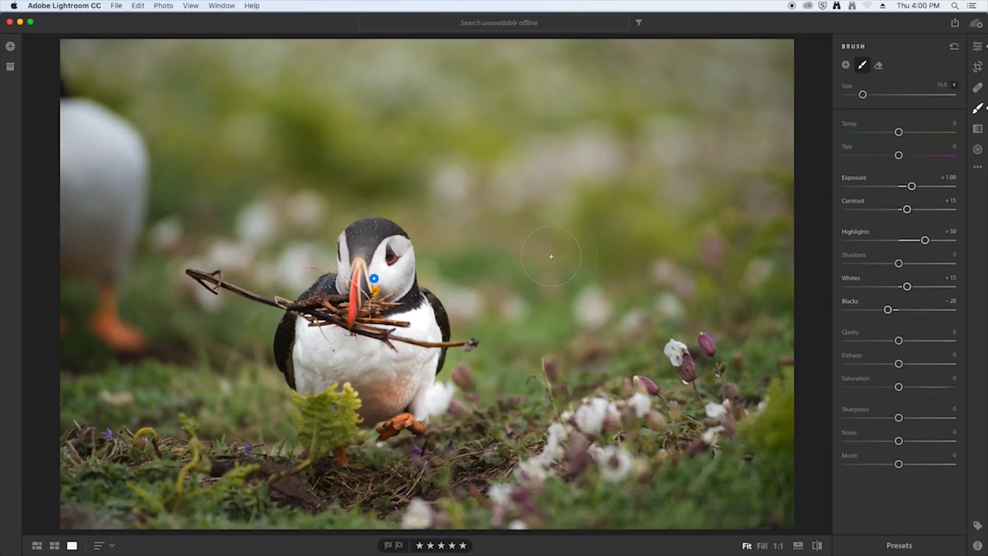
# Start a new brush adjustment and reset its carried-over Exposure, Contrast, Highlights, Whites and Blacks to 0.
pyautogui.click(846, 66)
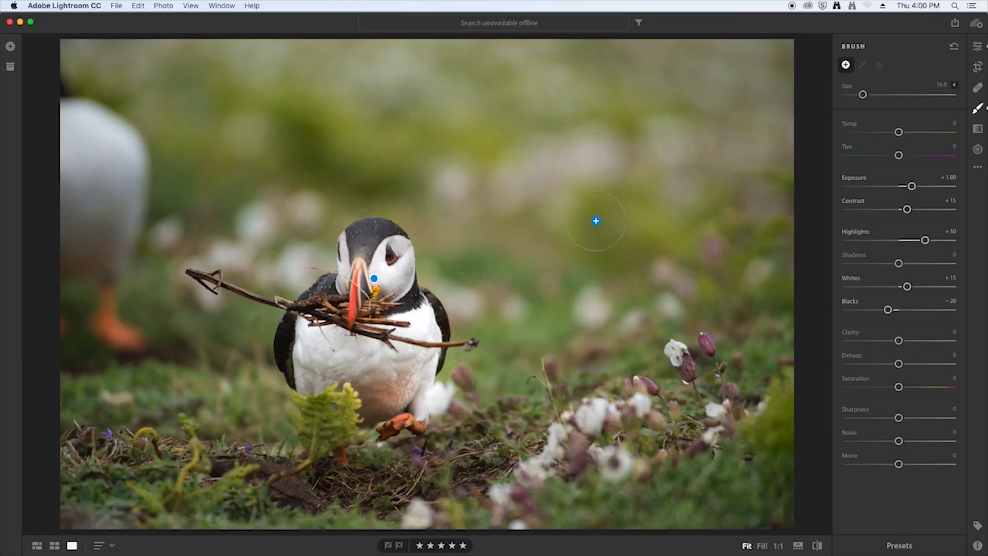
pyautogui.click(375, 283)
pyautogui.moveTo(377, 283)
pyautogui.moveTo(593, 146)
pyautogui.mouseDown()
pyautogui.moveTo(690, 257)
pyautogui.moveTo(674, 330)
pyautogui.moveTo(515, 108)
pyautogui.moveTo(230, 104)
pyautogui.moveTo(128, 134)
pyautogui.moveTo(309, 92)
pyautogui.moveTo(746, 77)
pyautogui.moveTo(712, 410)
pyautogui.moveTo(643, 463)
pyautogui.moveTo(705, 355)
pyautogui.moveTo(659, 294)
pyautogui.mouseUp()
pyautogui.press('super+z')
pyautogui.write('0')
pyautogui.press('Return')
pyautogui.hotkey('shift', 'Tab')
pyautogui.write('0')
pyautogui.hotkey('shift', 'Tab')
pyautogui.write('0')
pyautogui.hotkey('shift', 'Tab')
pyautogui.hotkey('shift', 'Tab')
pyautogui.write('0')
pyautogui.hotkey('shift', 'Tab')
pyautogui.write('0')
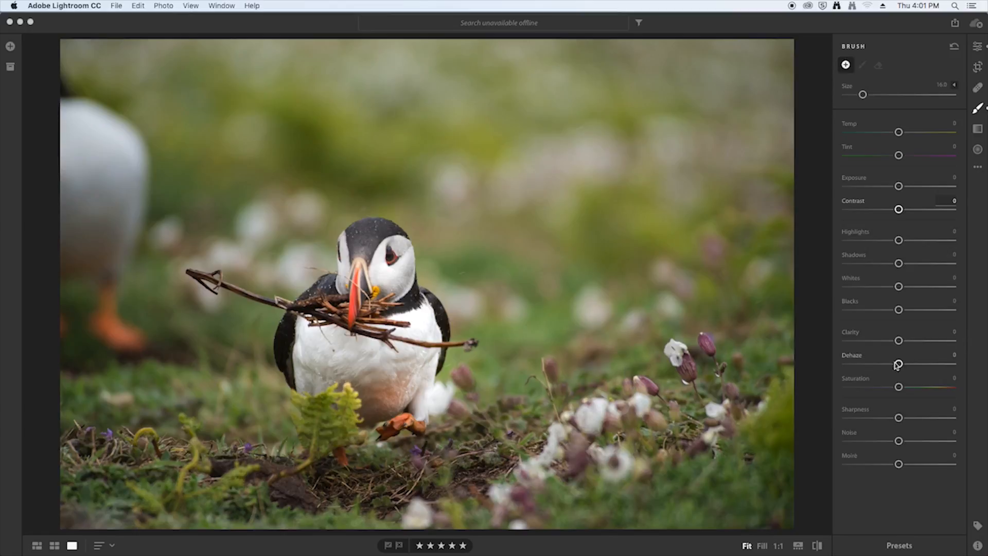
# Paint the background around the puffin with a Dehaze -16 adjustment at brush size 43.
pyautogui.moveTo(890, 364); pyautogui.dragTo(889, 364)
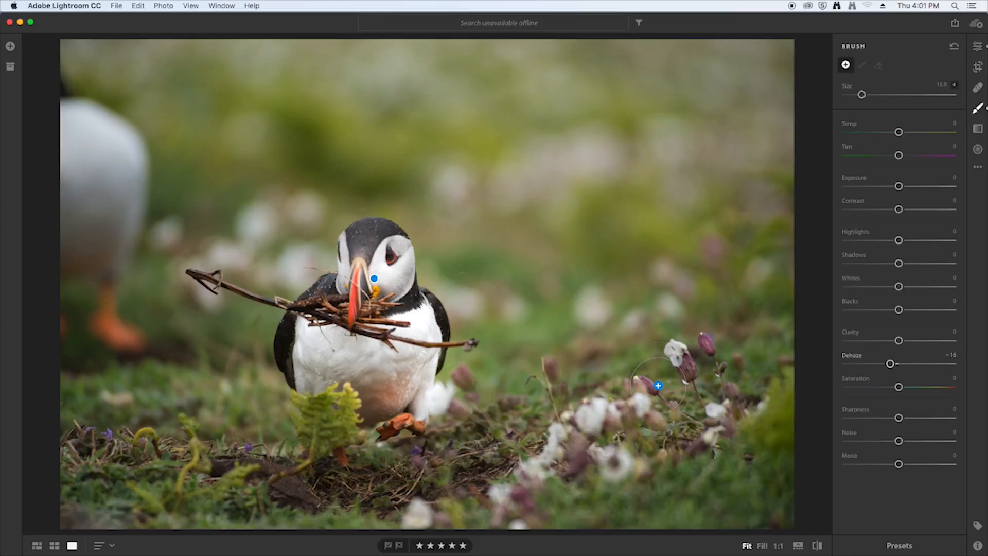
pyautogui.press(']')
pyautogui.press(']')
pyautogui.press(']')
pyautogui.press(']')
pyautogui.press(']')
pyautogui.press(']')
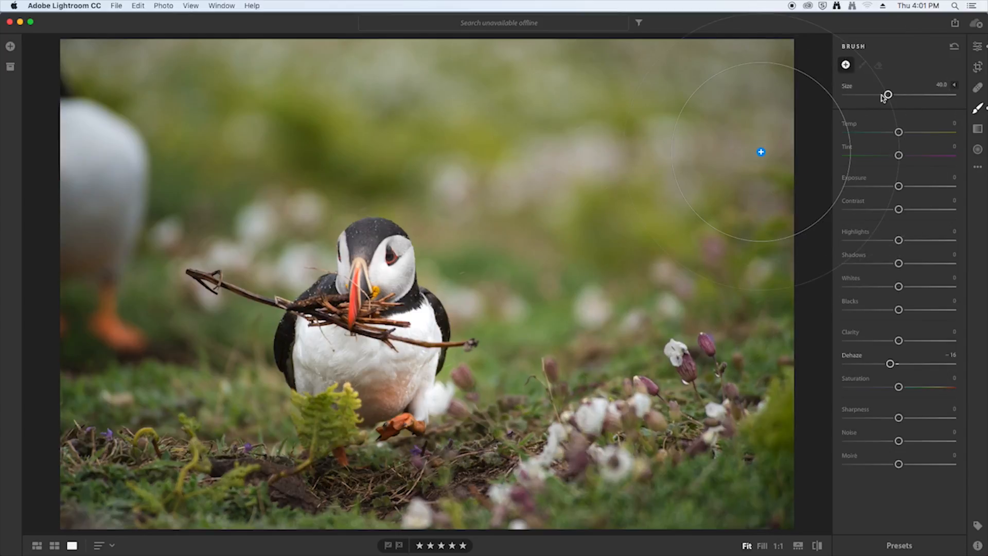
pyautogui.press('[')
pyautogui.scroll(-4, 664, 203)
pyautogui.scroll(7, 663, 203)
pyautogui.scroll(1, 663, 202)
pyautogui.scroll(3, 662, 201)
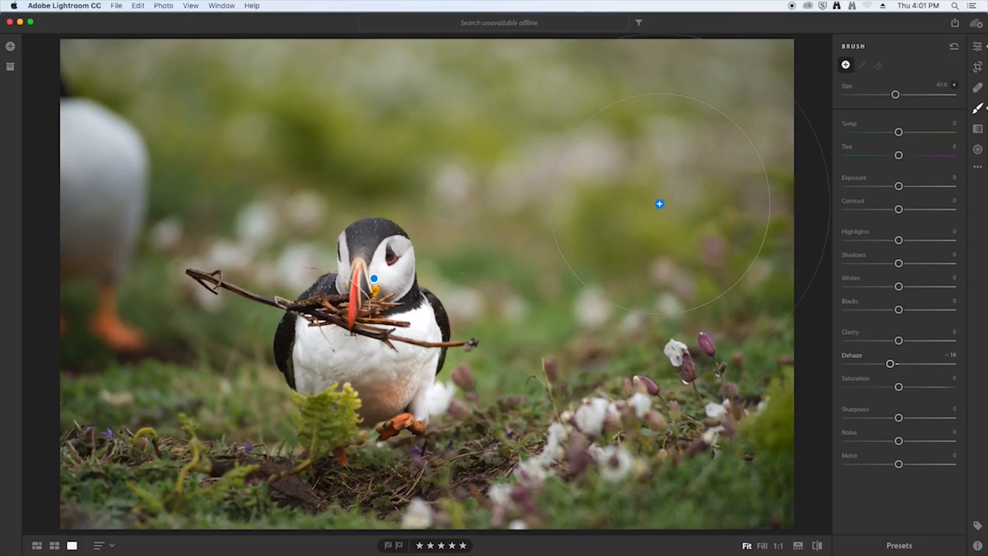
pyautogui.scroll(-3, 657, 221)
pyautogui.moveTo(554, 106)
pyautogui.mouseDown()
pyautogui.moveTo(421, 75)
pyautogui.moveTo(243, 74)
pyautogui.moveTo(280, 68)
pyautogui.moveTo(265, 70)
pyautogui.mouseUp()
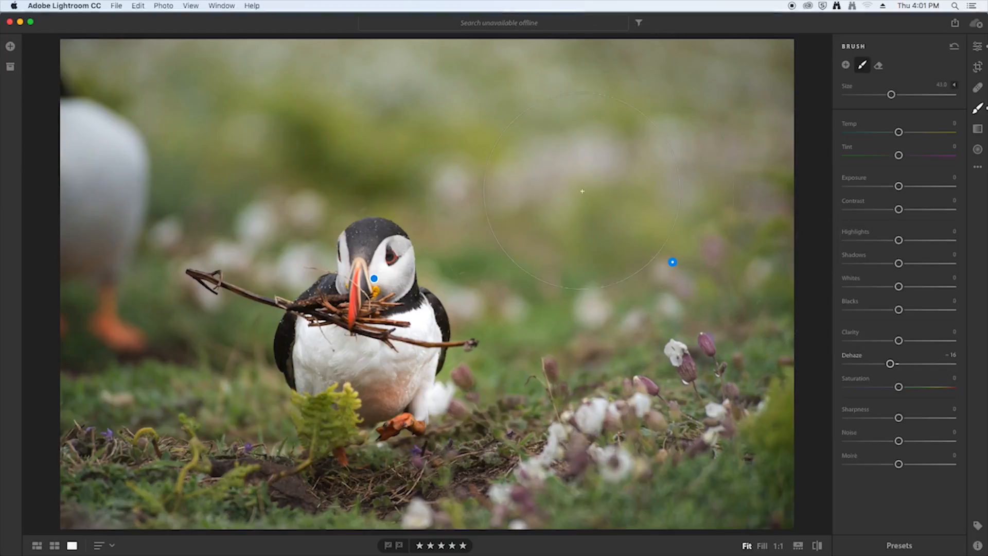
# Fill the gaps in the background mask closer to the puffin at brush size 24, using the mask overlay as a guide.
pyautogui.press('o')
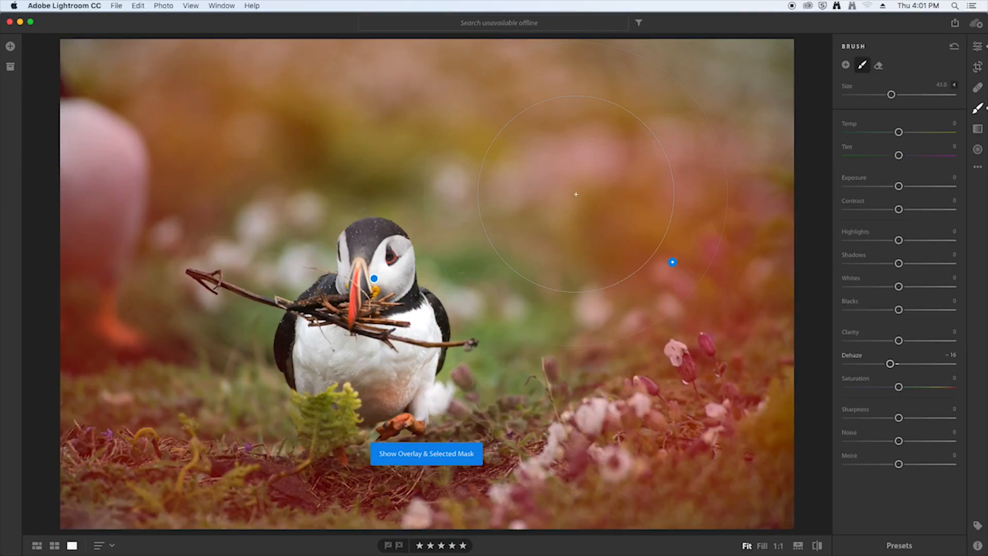
pyautogui.scroll(-2, 628, 273)
pyautogui.scroll(-10, 628, 272)
pyautogui.scroll(-6, 556, 321)
pyautogui.moveTo(518, 256)
pyautogui.mouseDown()
pyautogui.moveTo(478, 168)
pyautogui.moveTo(505, 79)
pyautogui.moveTo(750, 104)
pyautogui.moveTo(126, 80)
pyautogui.moveTo(199, 130)
pyautogui.moveTo(309, 126)
pyautogui.moveTo(239, 181)
pyautogui.mouseUp()
pyautogui.moveTo(136, 306)
pyautogui.mouseDown()
pyautogui.moveTo(188, 529)
pyautogui.moveTo(50, 489)
pyautogui.moveTo(230, 540)
pyautogui.moveTo(487, 526)
pyautogui.moveTo(592, 457)
pyautogui.moveTo(730, 431)
pyautogui.moveTo(709, 428)
pyautogui.moveTo(747, 402)
pyautogui.moveTo(789, 469)
pyautogui.moveTo(559, 431)
pyautogui.moveTo(570, 388)
pyautogui.moveTo(490, 476)
pyautogui.moveTo(579, 393)
pyautogui.moveTo(578, 280)
pyautogui.moveTo(482, 191)
pyautogui.moveTo(508, 226)
pyautogui.moveTo(463, 167)
pyautogui.moveTo(364, 133)
pyautogui.mouseUp()
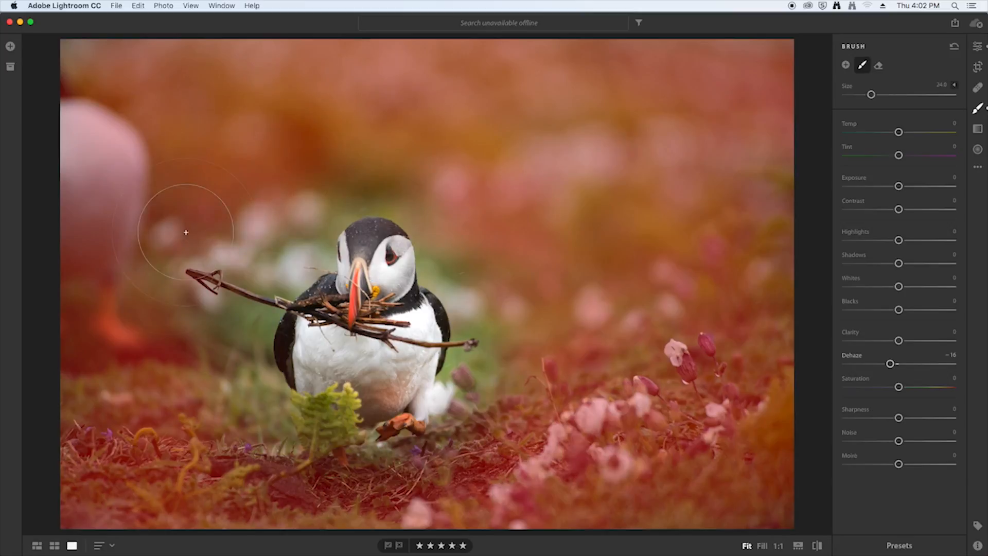
pyautogui.click(954, 84)
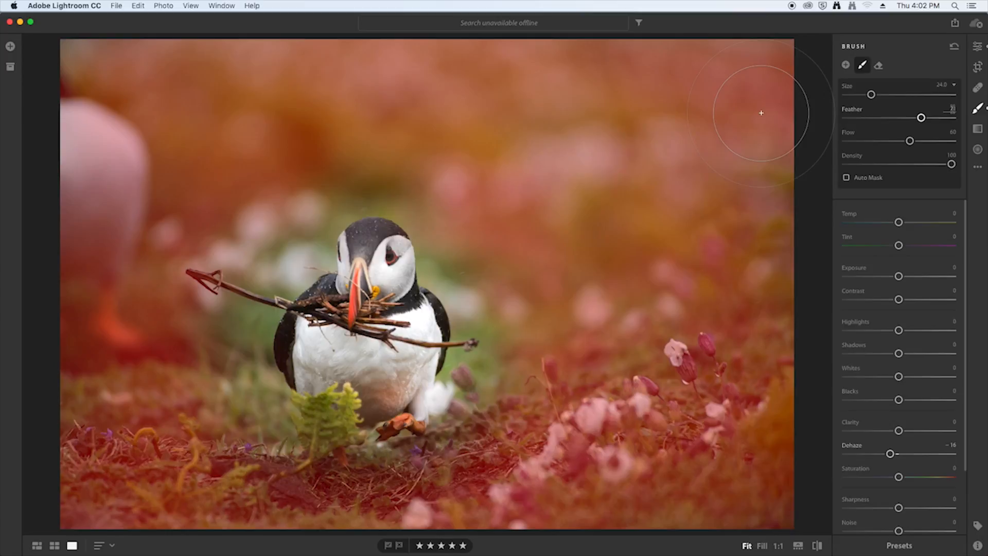
pyautogui.click(955, 85)
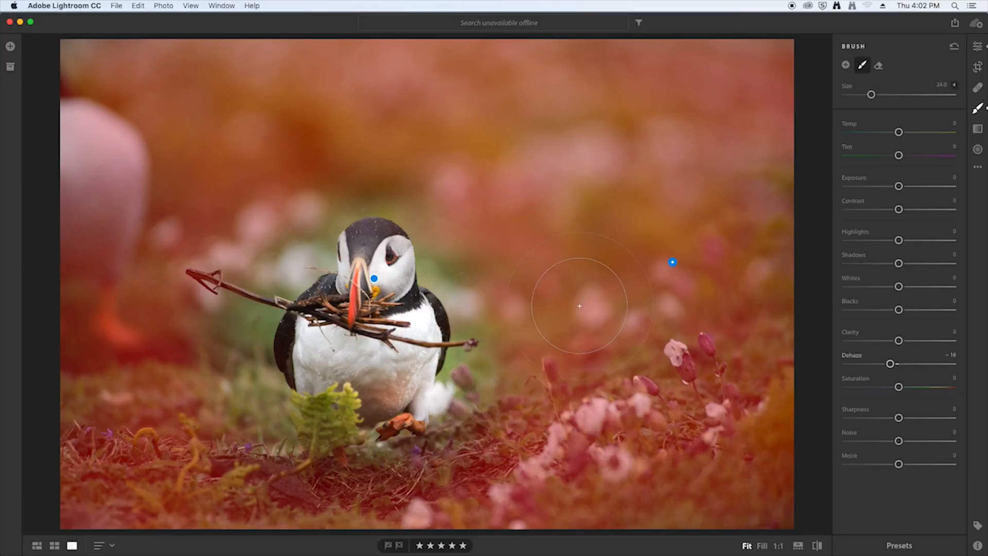
pyautogui.press('o')
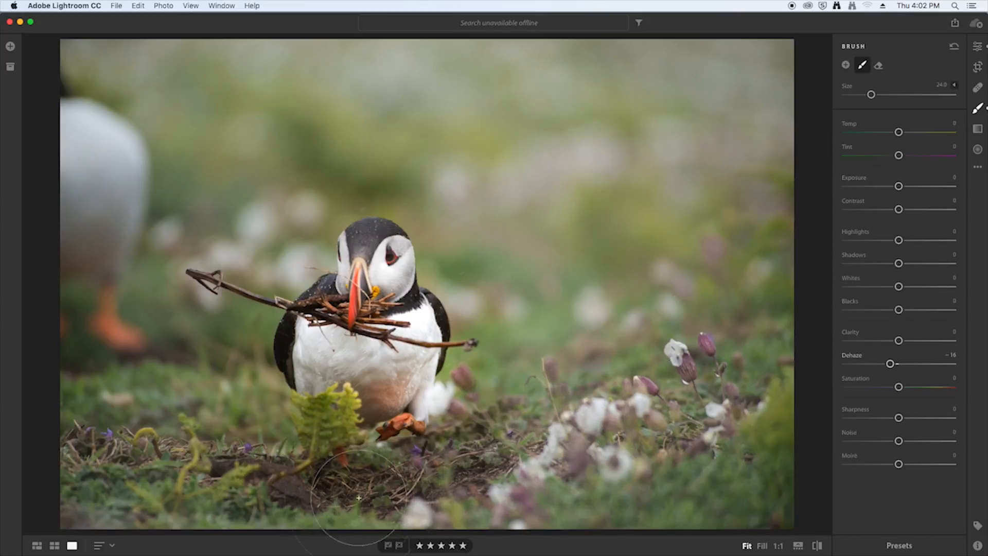
# Set the background adjustment's Dehaze to -5, Clarity to -10 and Saturation to +70.
pyautogui.moveTo(890, 364); pyautogui.dragTo(894, 343)
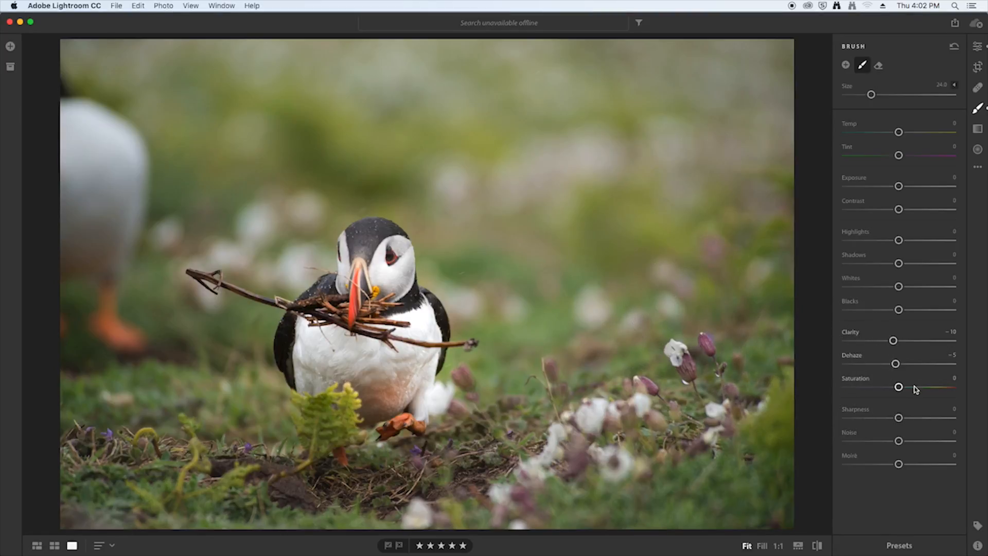
pyautogui.moveTo(919, 390); pyautogui.dragTo(937, 391)
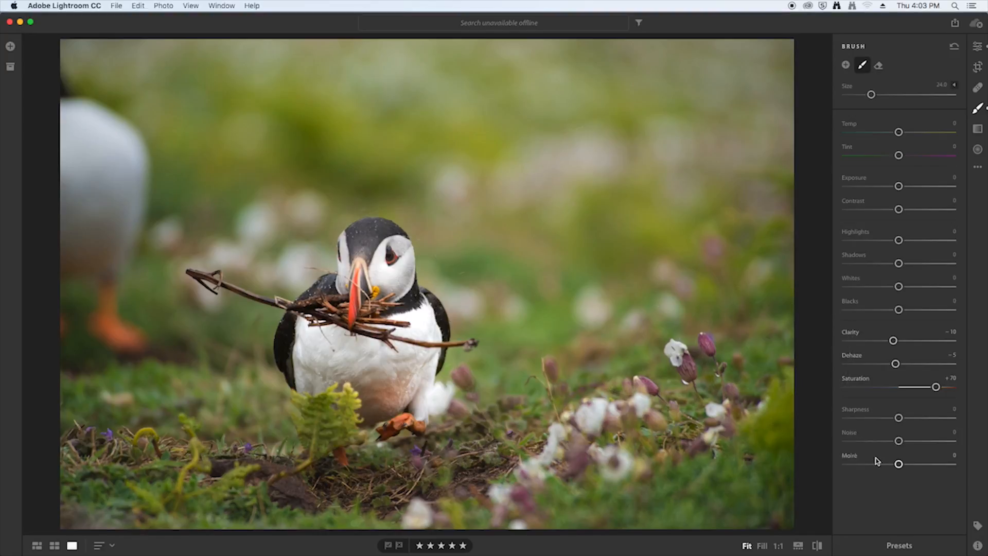
# Start another brush adjustment at 1:1 view of the puffin's head and reset Saturation, Dehaze and Clarity to 0.
pyautogui.press('super+equal')
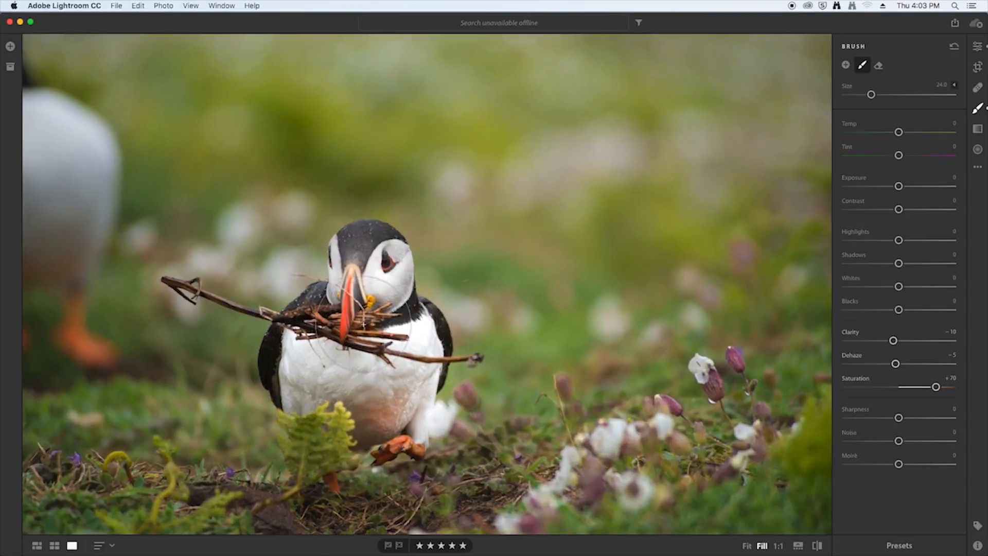
pyautogui.press('super+equal')
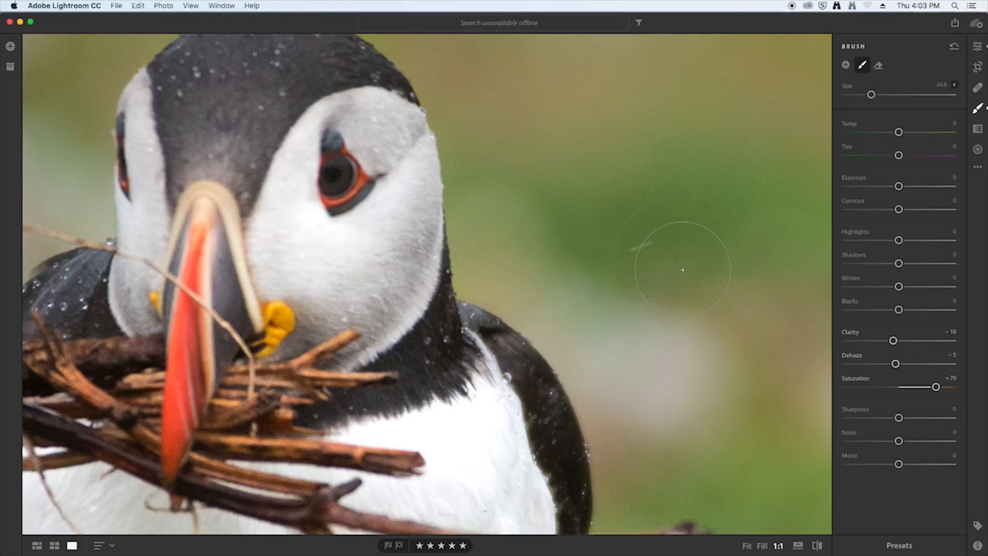
pyautogui.click(846, 65)
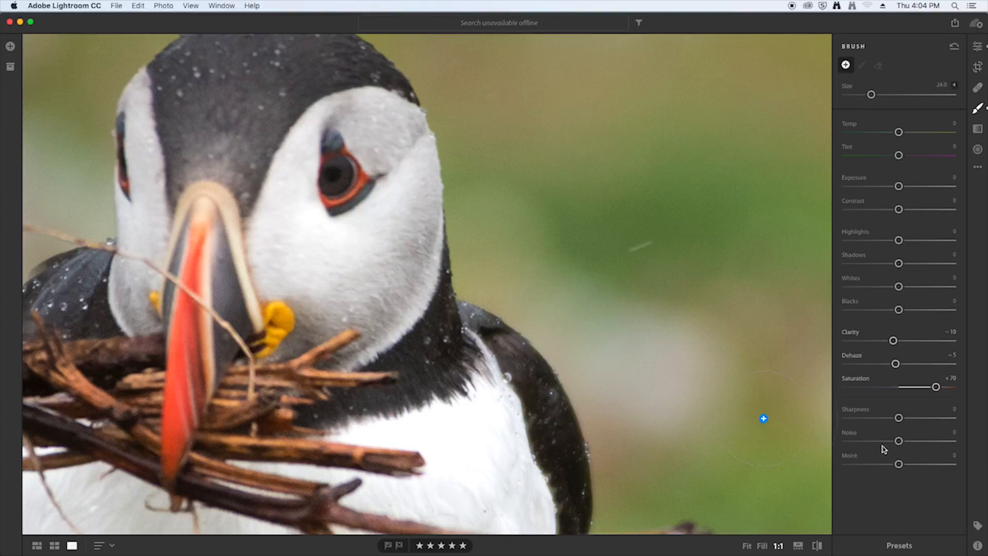
pyautogui.click(951, 378)
pyautogui.write('0')
pyautogui.click(952, 356)
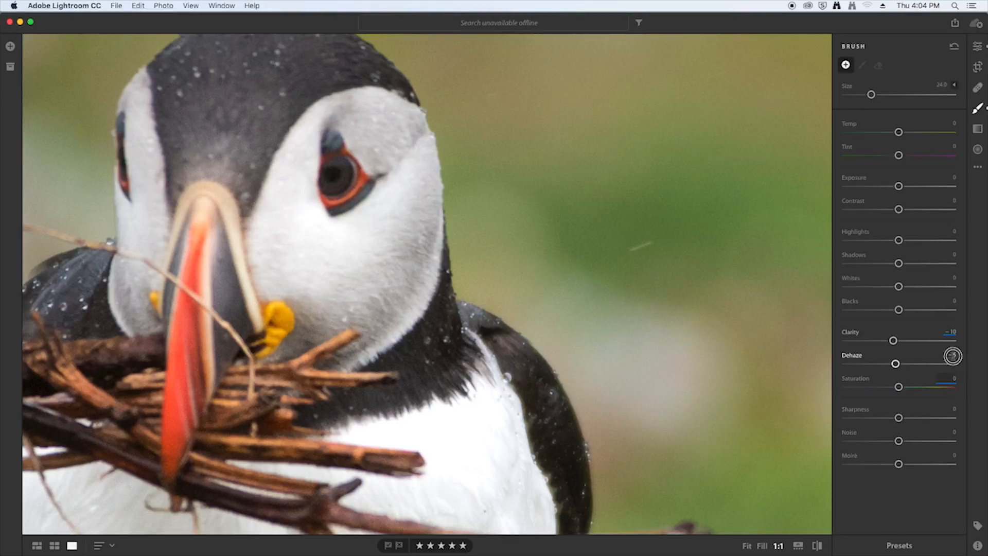
pyautogui.write('0')
pyautogui.click(950, 332)
pyautogui.write('0')
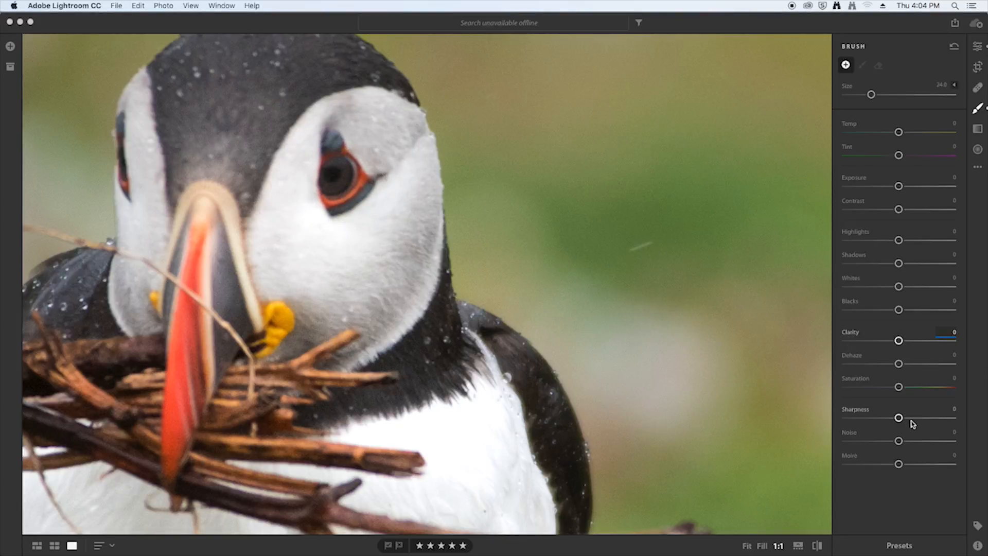
# Set the new brush adjustment's Sharpness to +100 and paint it over the puffin's head at brush size 24.
pyautogui.moveTo(920, 419); pyautogui.dragTo(950, 417)
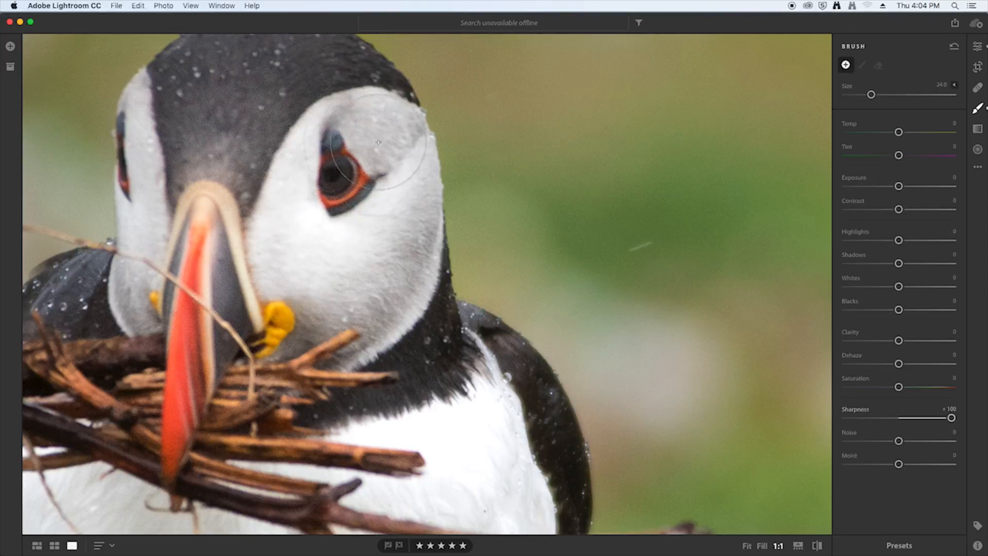
pyautogui.moveTo(251, 116); pyautogui.dragTo(264, 109)
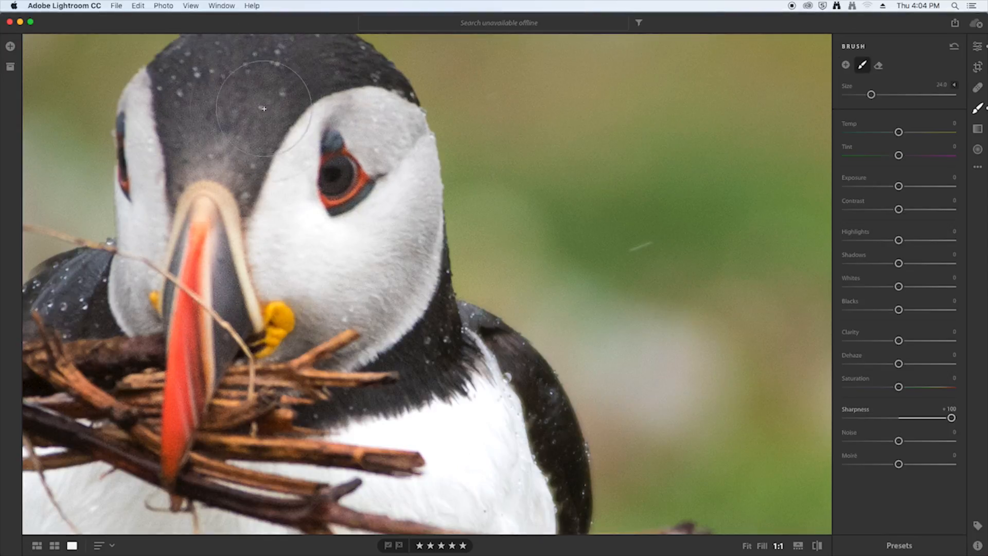
pyautogui.press('alt')
pyautogui.press('alt')
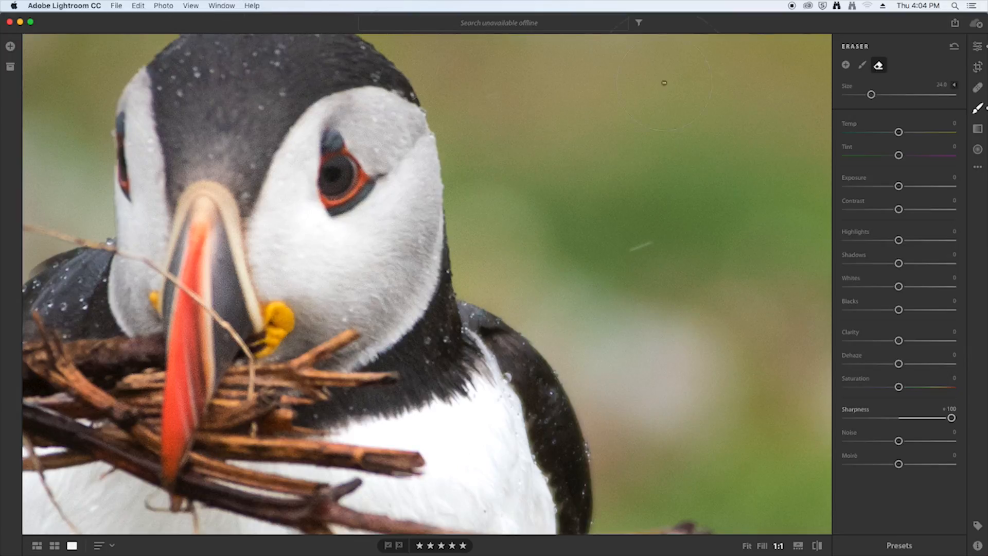
pyautogui.press('alt')
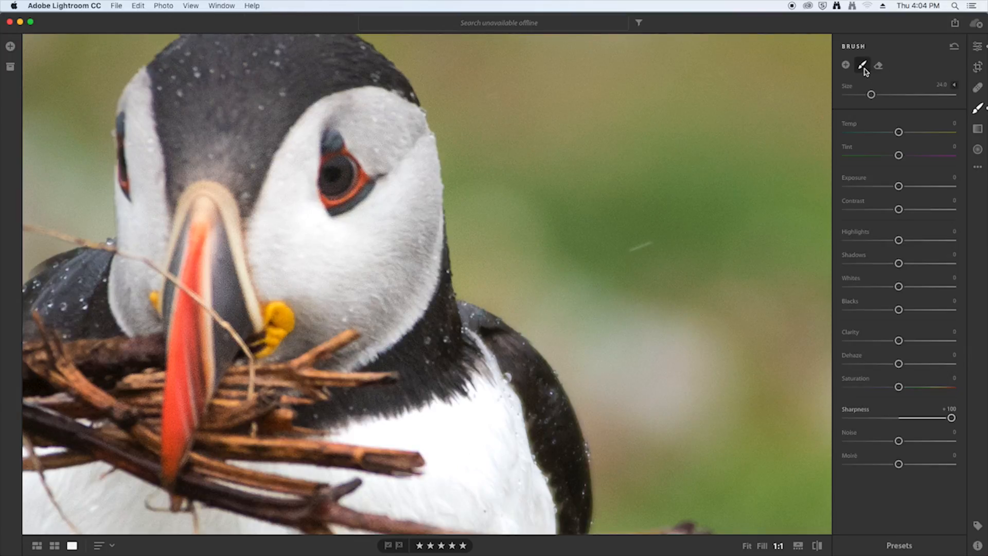
pyautogui.click(873, 67)
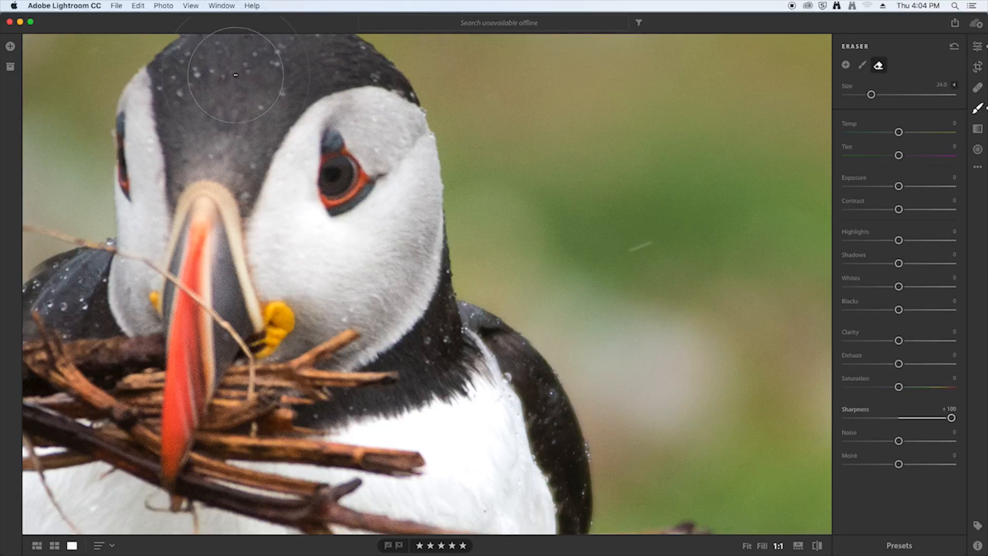
pyautogui.press('alt')
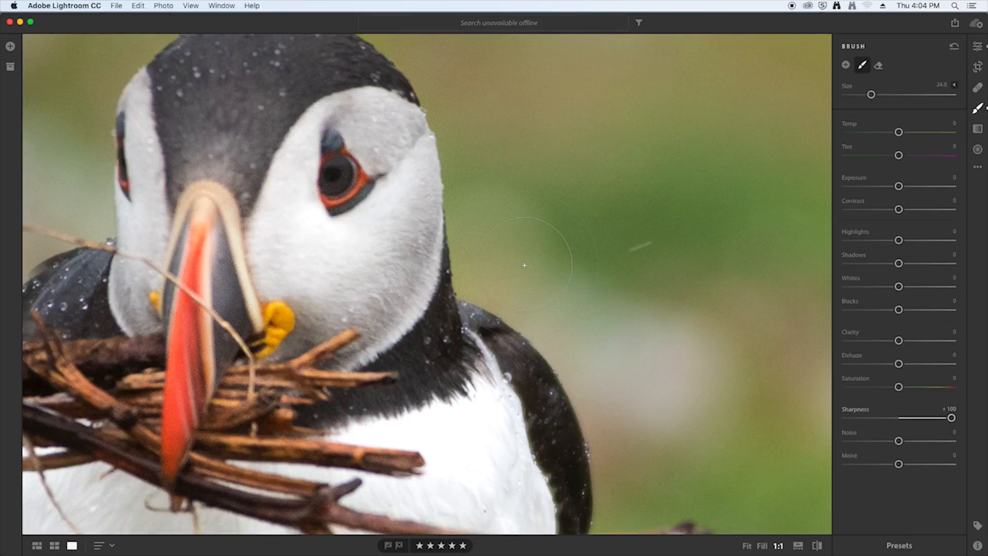
# Set the Clarity of the puffin head's brush adjustment to +30, comparing the full photo with the 1:1 view.
pyautogui.press('z')
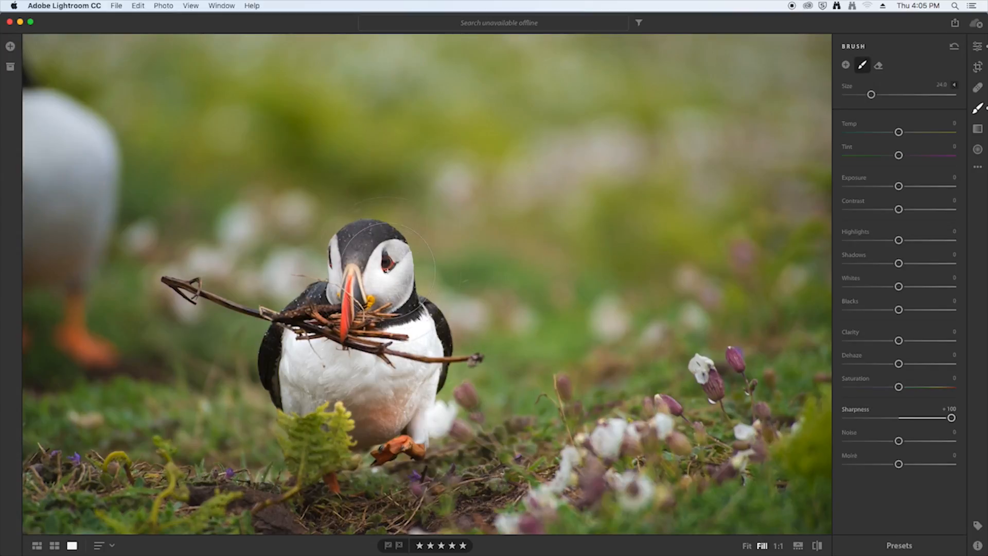
pyautogui.click(911, 341)
pyautogui.press('z')
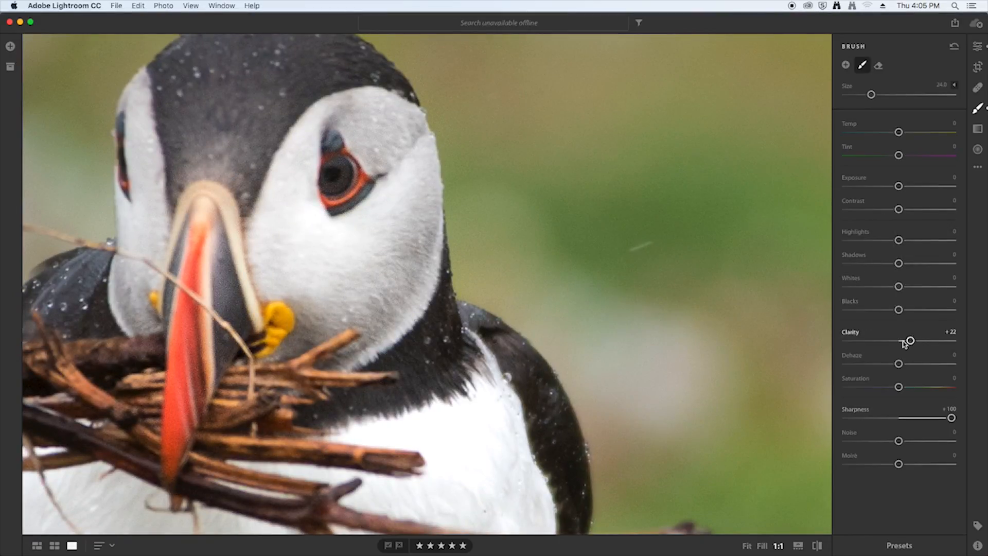
pyautogui.moveTo(917, 344); pyautogui.dragTo(915, 343)
pyautogui.moveTo(916, 343); pyautogui.dragTo(914, 344)
pyautogui.press('z')
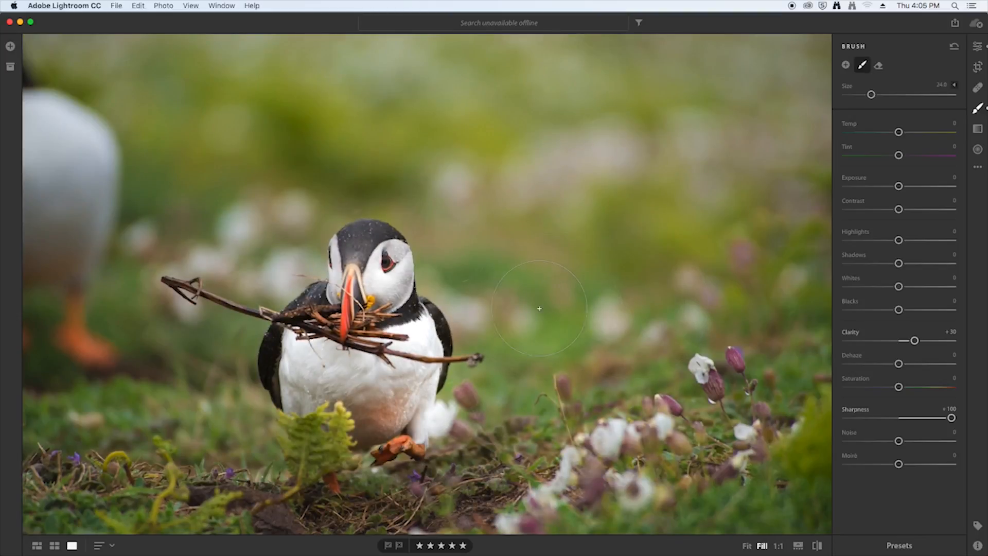
pyautogui.press('super+minus')
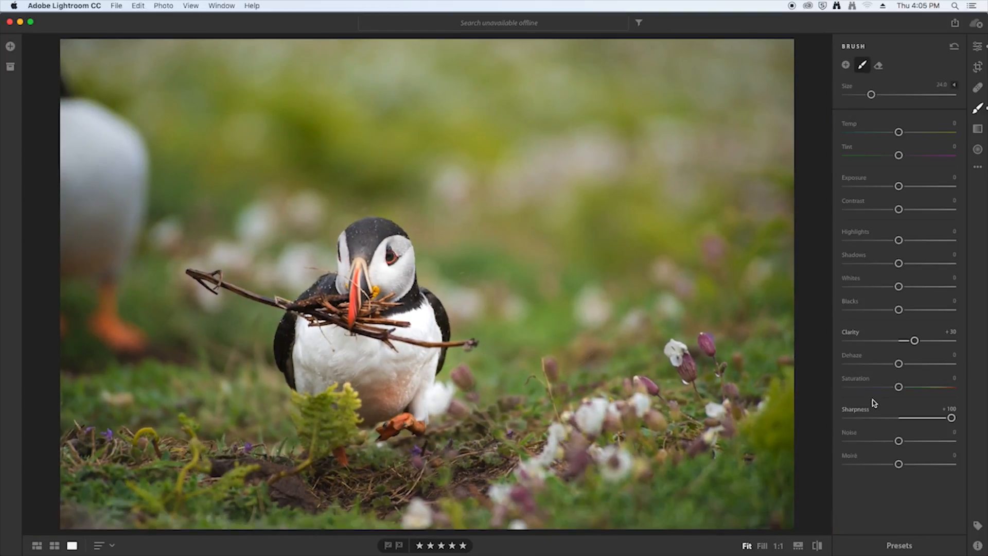